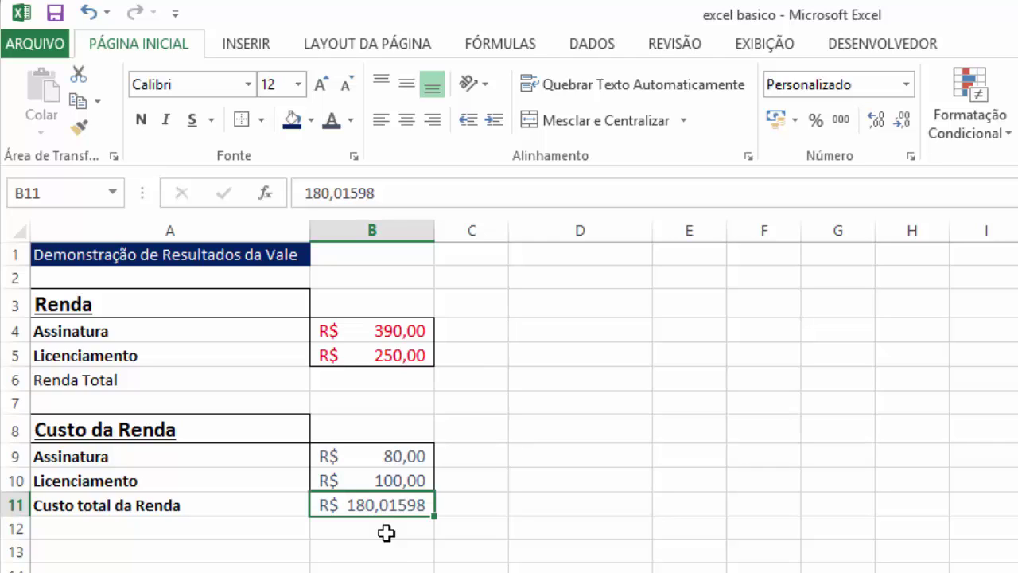
Step: Enter 3,55 in D11 with Percent Style, giving a percentage shown rounded as 4%
left_click(595, 506)
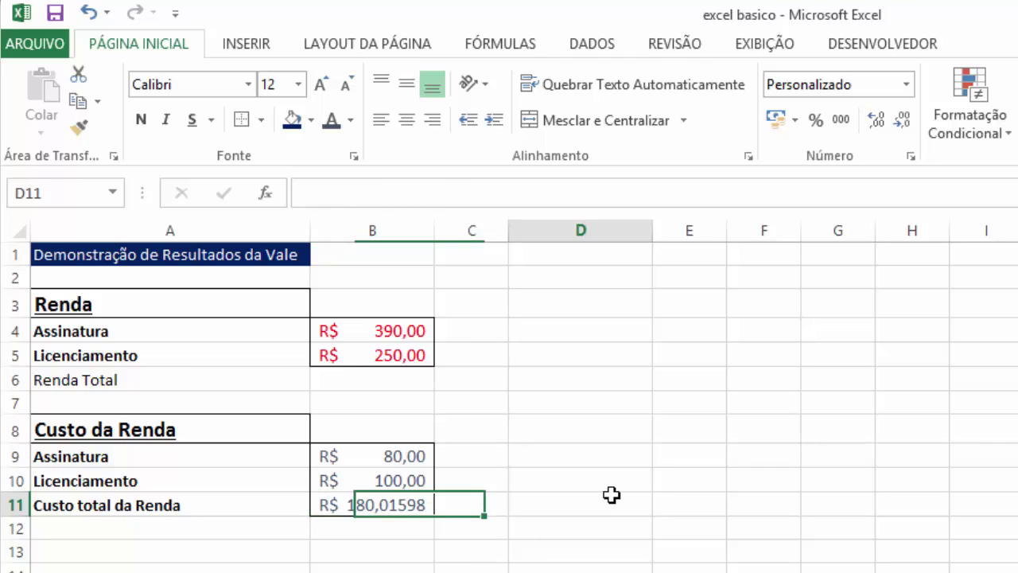
left_click(819, 122)
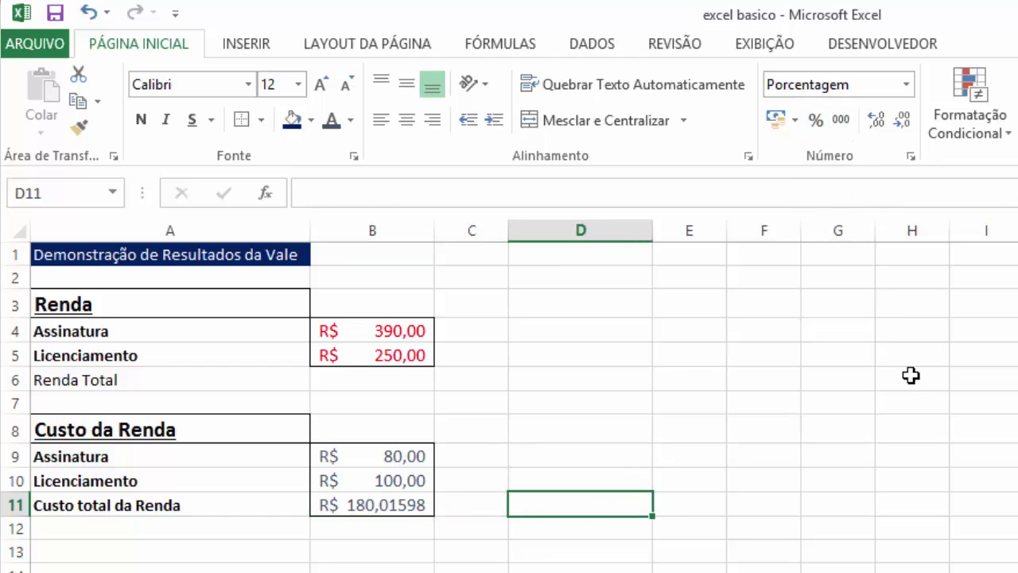
type("3,")
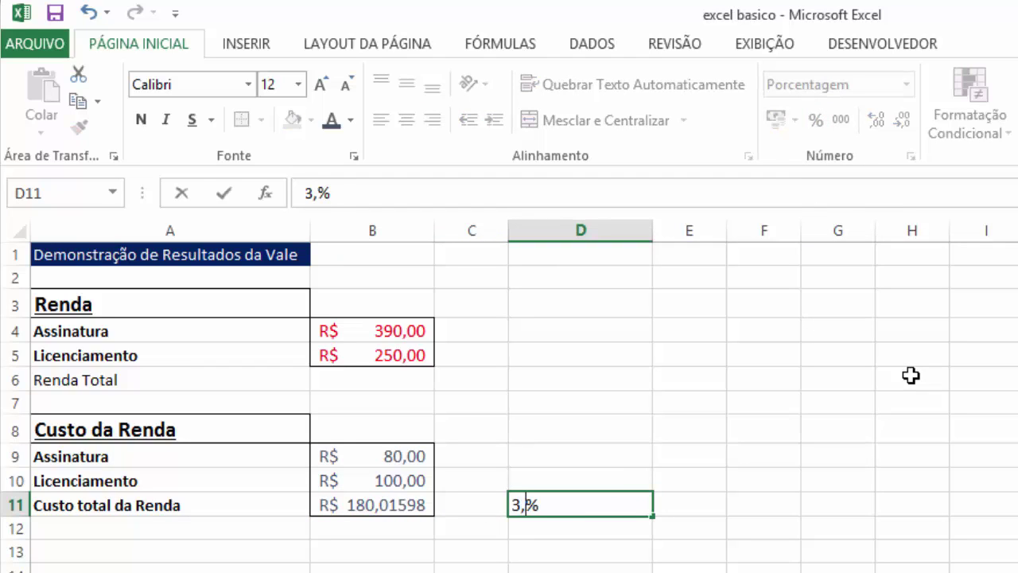
type("55")
key("Return")
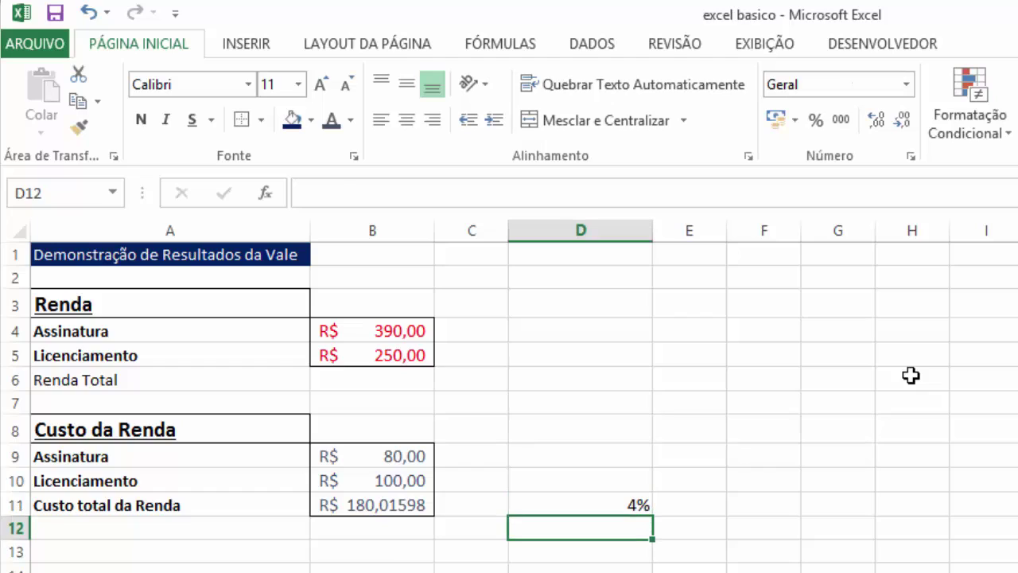
key("Up")
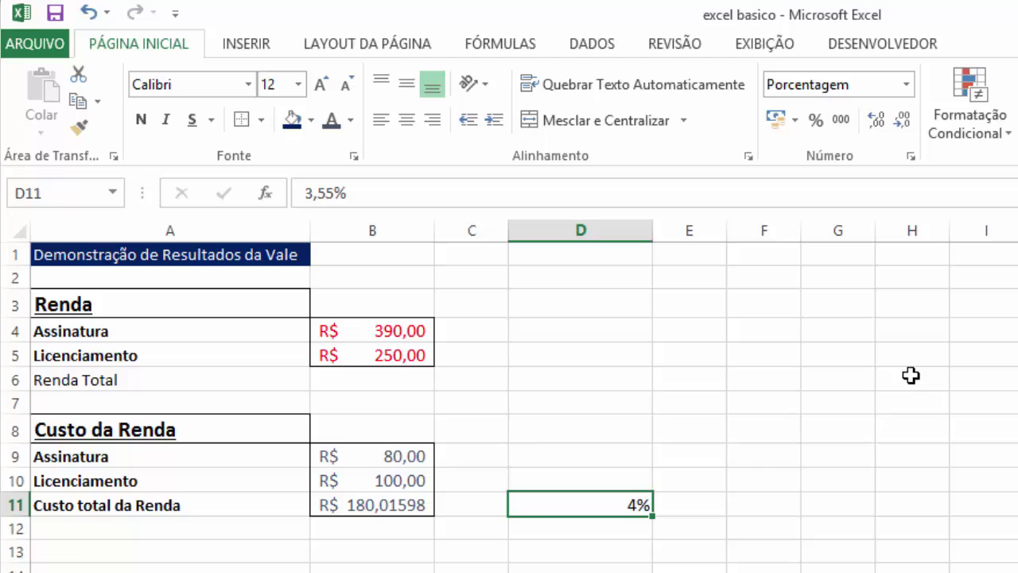
left_click(878, 120)
left_click(878, 121)
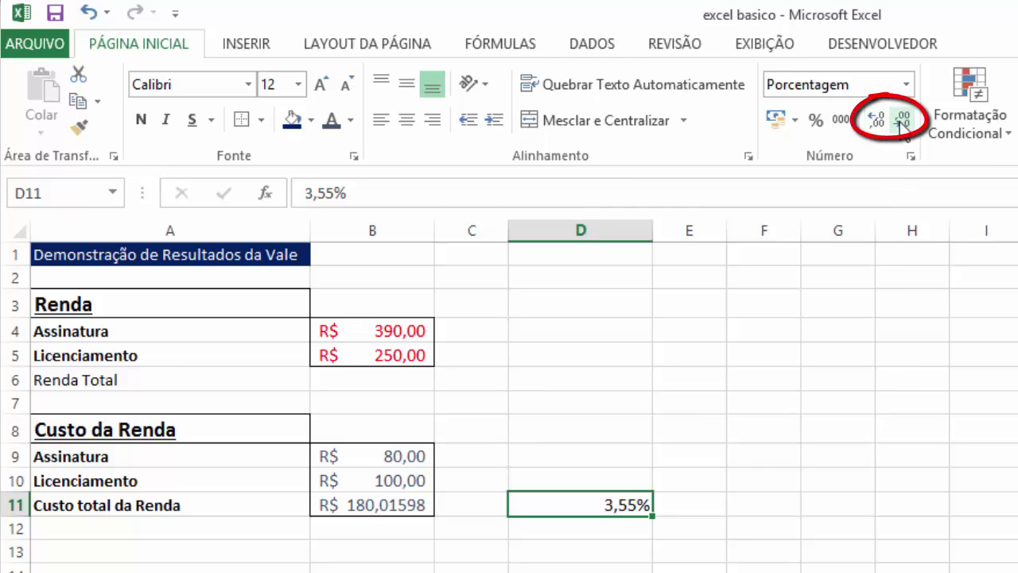
left_click(903, 120)
left_click(903, 121)
left_click(878, 121)
left_click(878, 121)
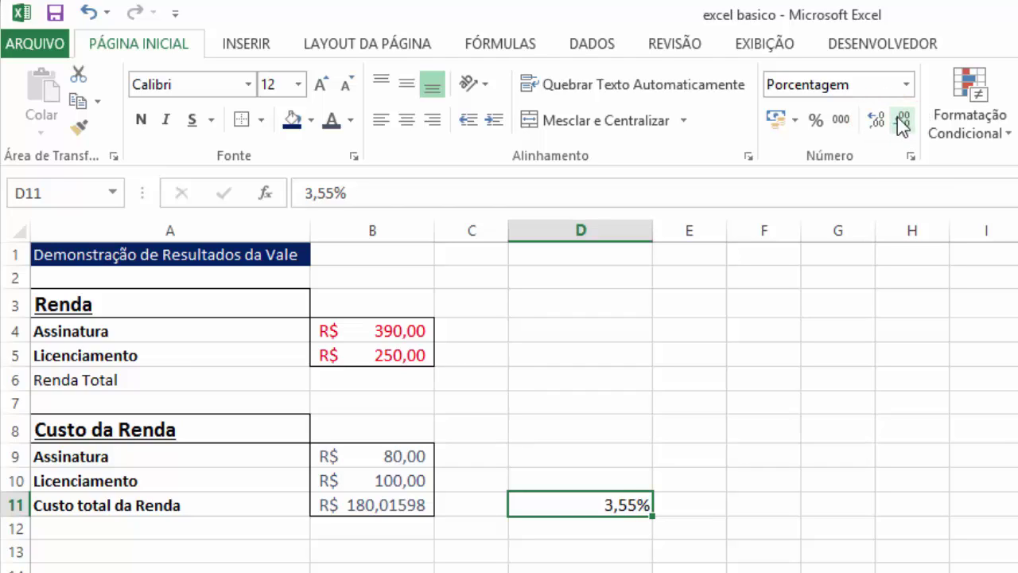
left_click(902, 121)
left_click(903, 121)
left_click(889, 124)
left_click(889, 124)
left_click(900, 123)
left_click(899, 122)
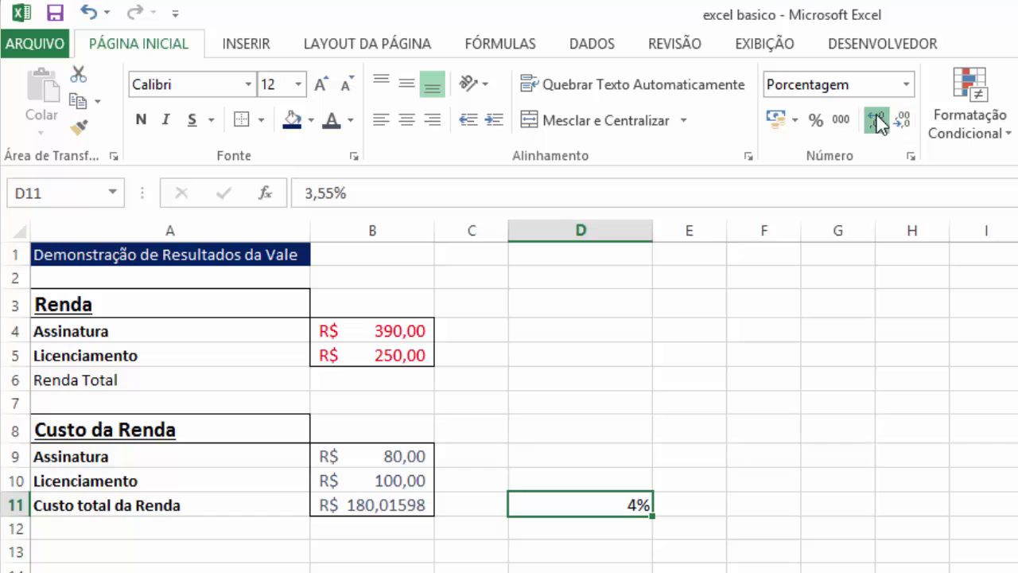
Step: Toggle D11's decimal places up and down, leaving it displayed as 4%
left_click(875, 119)
left_click(876, 120)
left_click(904, 121)
left_click(903, 121)
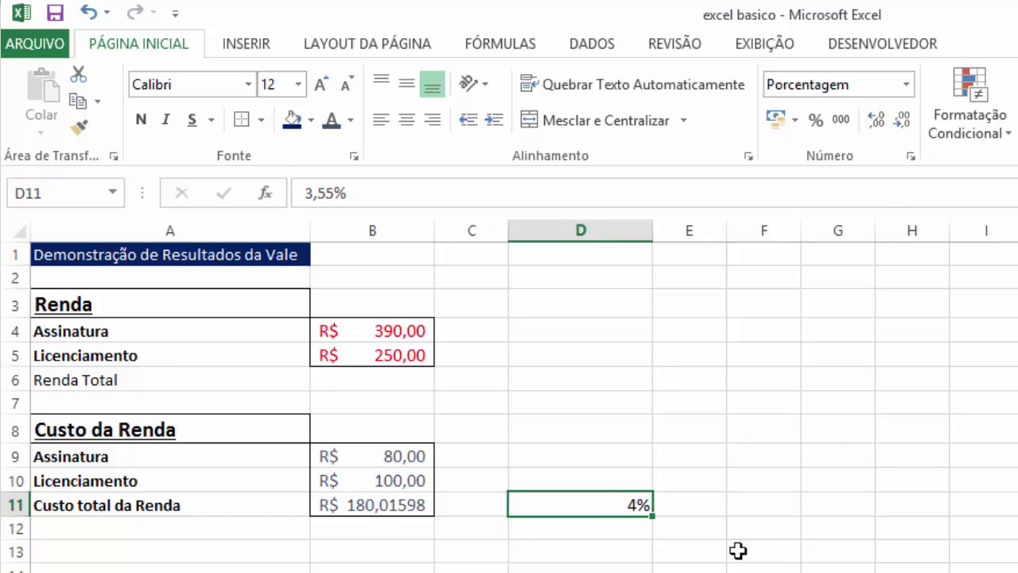
left_click(752, 504)
Step: Edit B11 so it holds exactly 180 instead of 180,01598
left_click(425, 505)
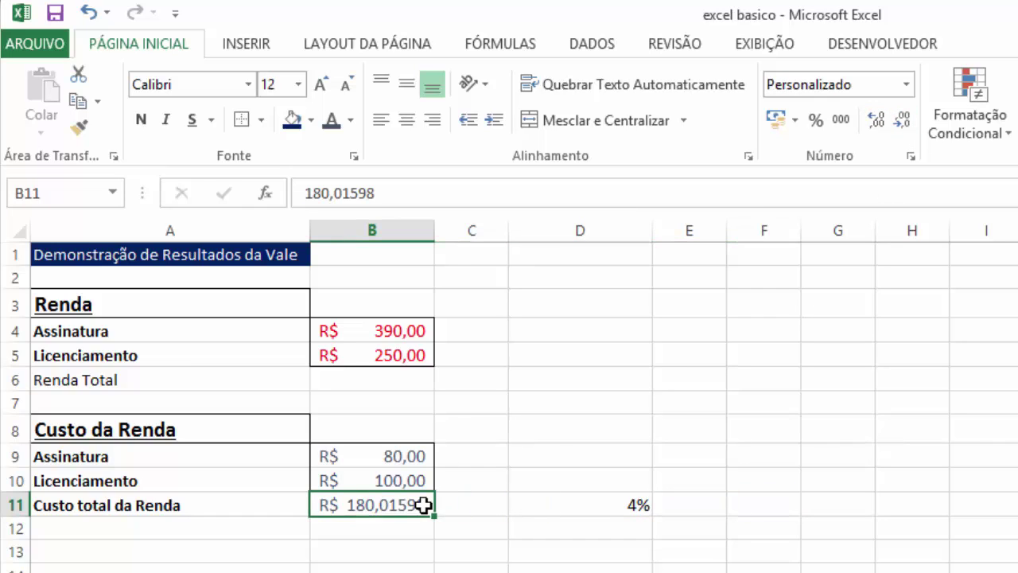
double_click(424, 506)
key("BackSpace")
key("BackSpace")
key("BackSpace")
key("Return")
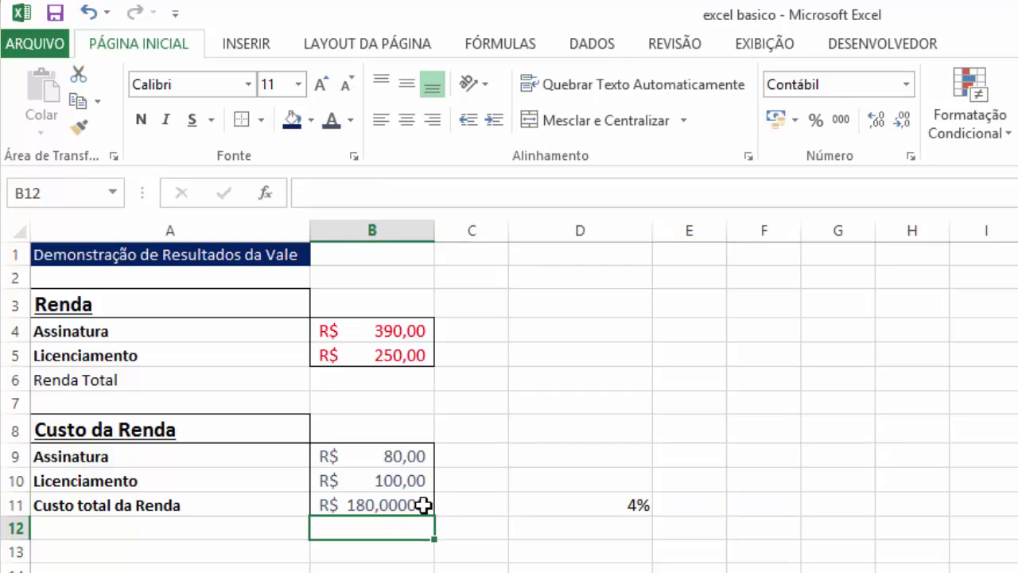
Step: Adjust B11's displayed decimals with Increase/Decrease Decimal, aiming for R$ 180,00
left_click(423, 505)
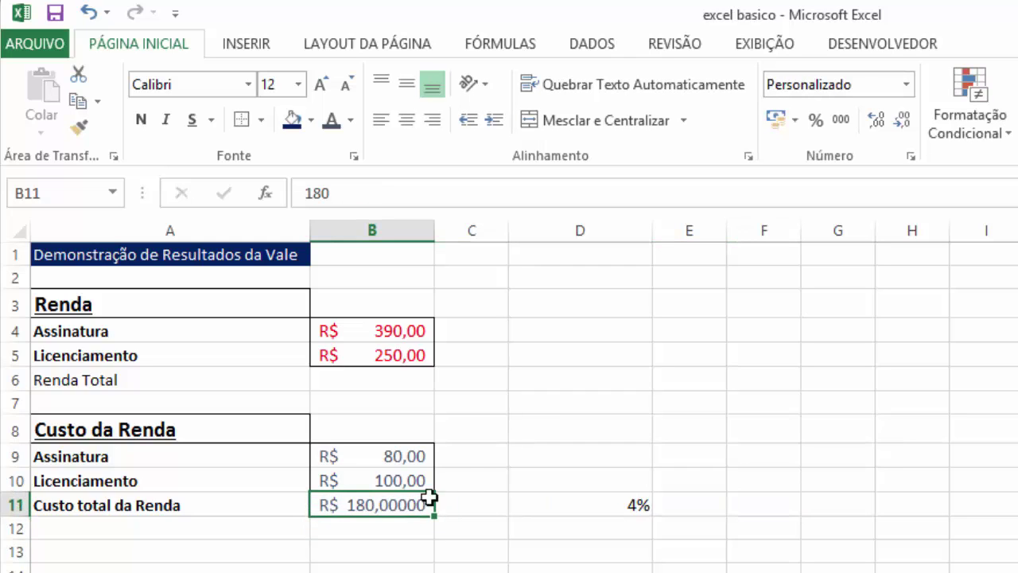
left_click(876, 121)
left_click(875, 121)
left_click(875, 122)
left_click(902, 121)
left_click(903, 124)
left_click(904, 125)
left_click(903, 125)
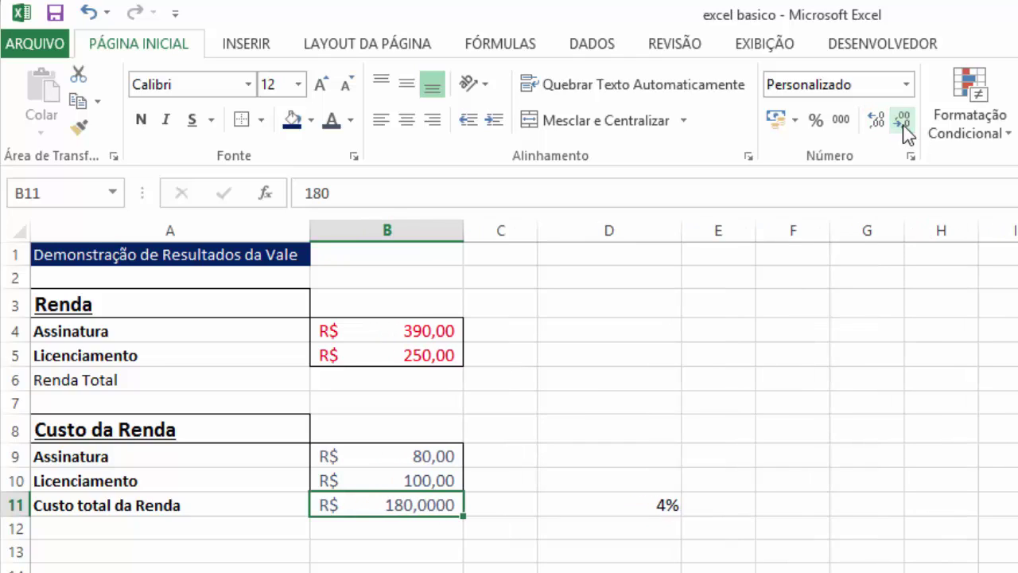
left_click(904, 124)
left_click(903, 125)
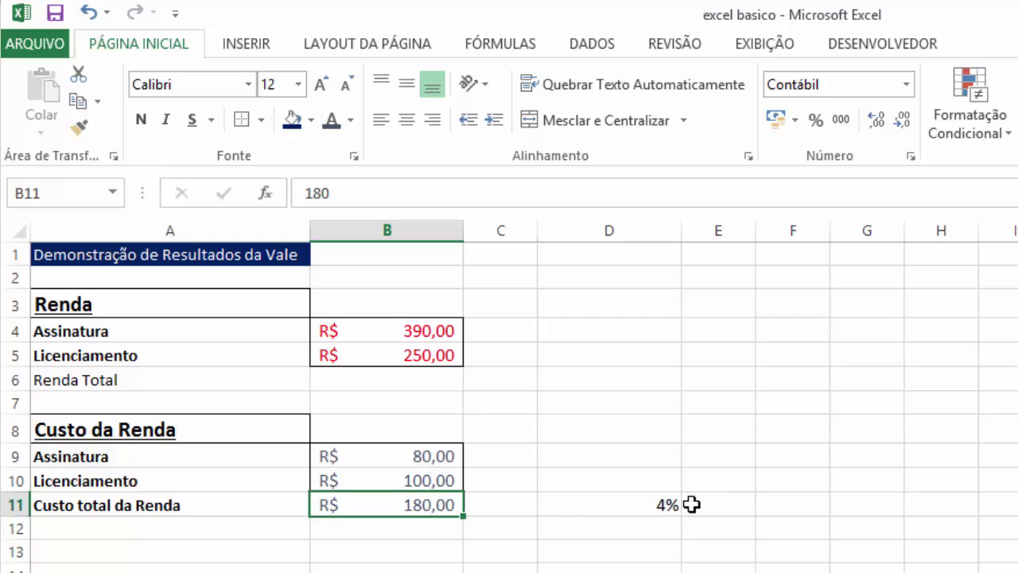
Step: Enter the formula =B11*D11 in E11 so it shows R$ 6,39
left_click(623, 498)
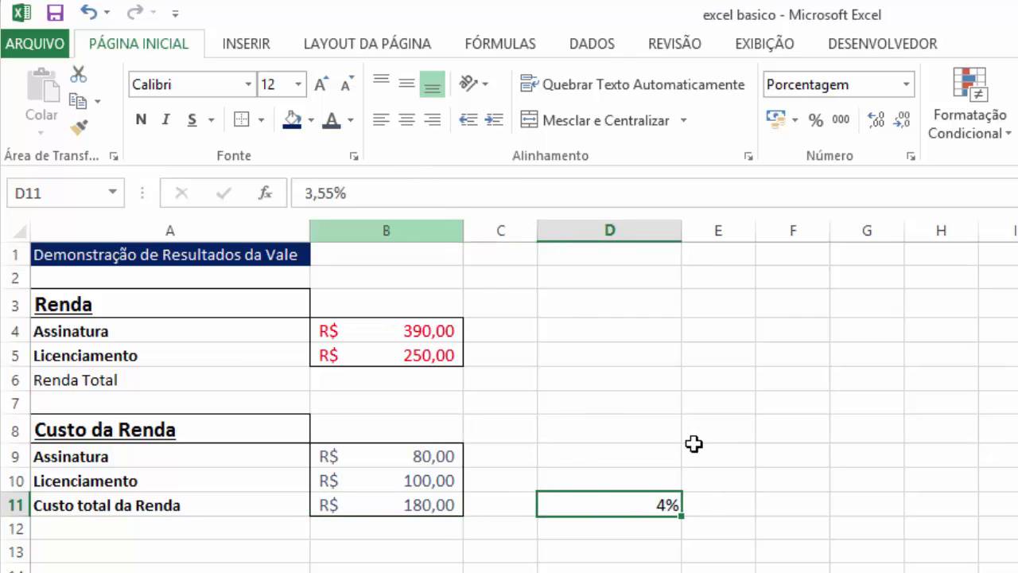
left_click(731, 505)
type("=")
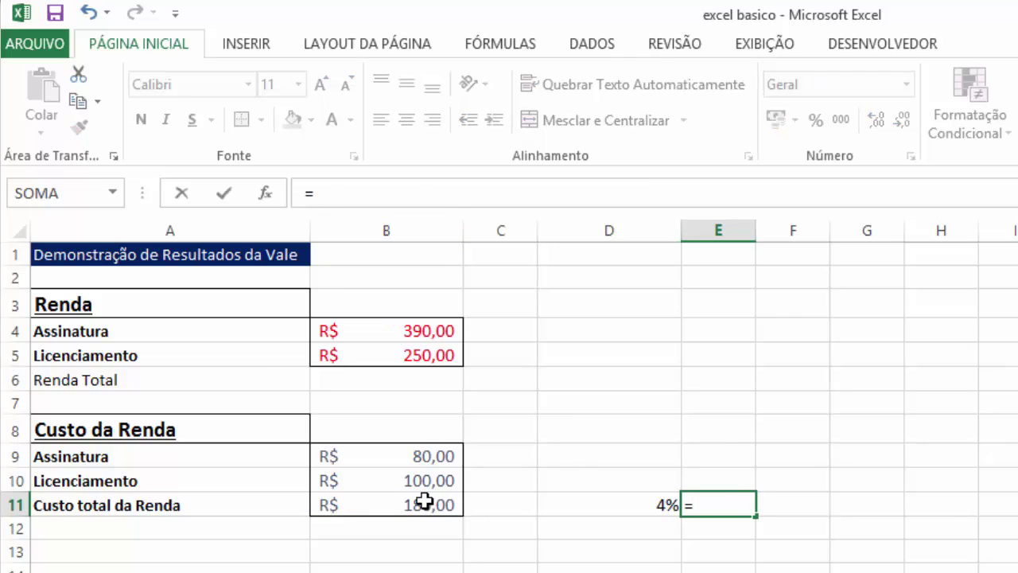
left_click(422, 503)
type("*")
left_click(594, 495)
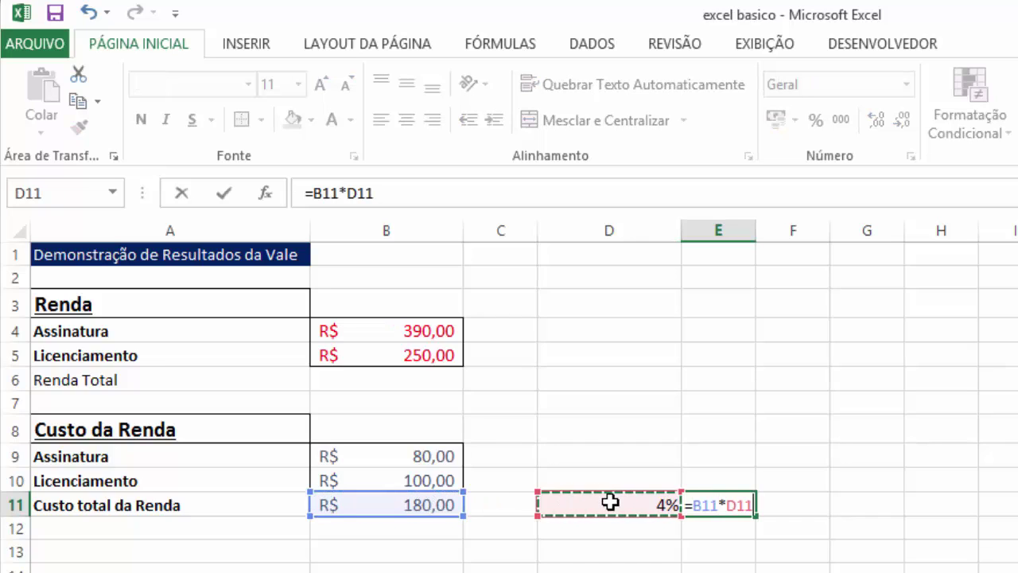
key("Return")
left_click(726, 509)
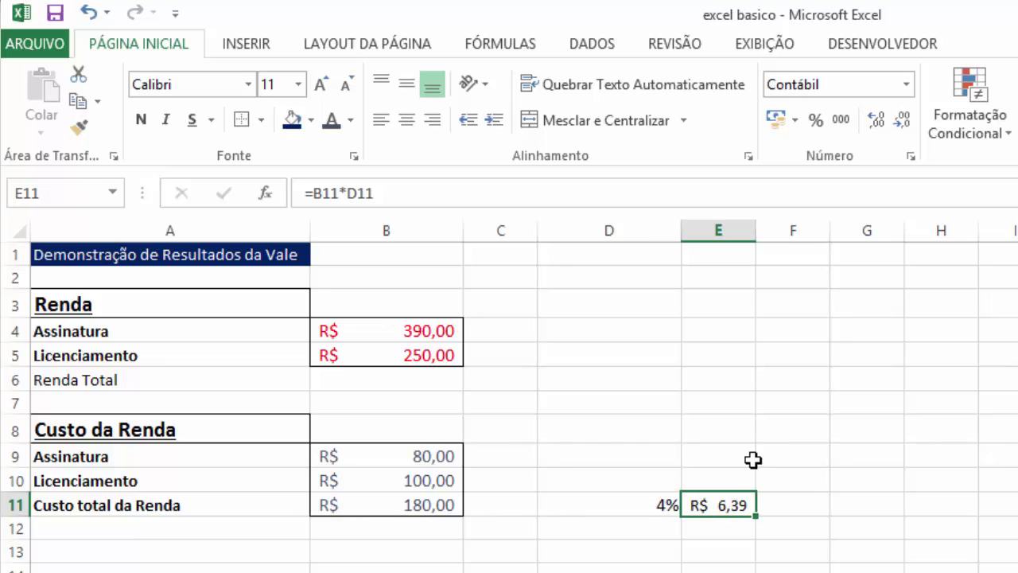
key("super")
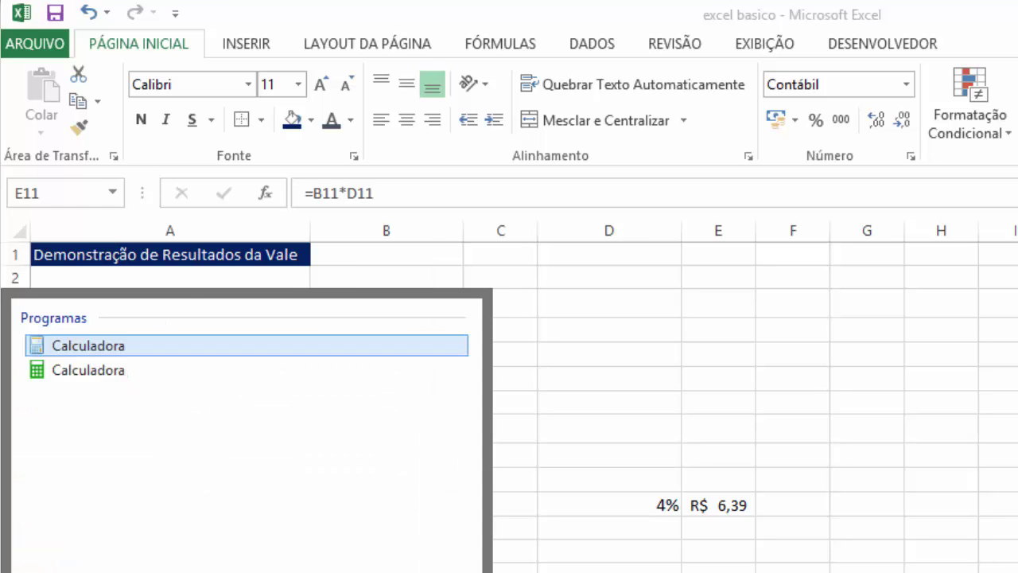
Step: In Calculator, work out 180 * 3,55 % and confirm it gives 6,39
key("Return")
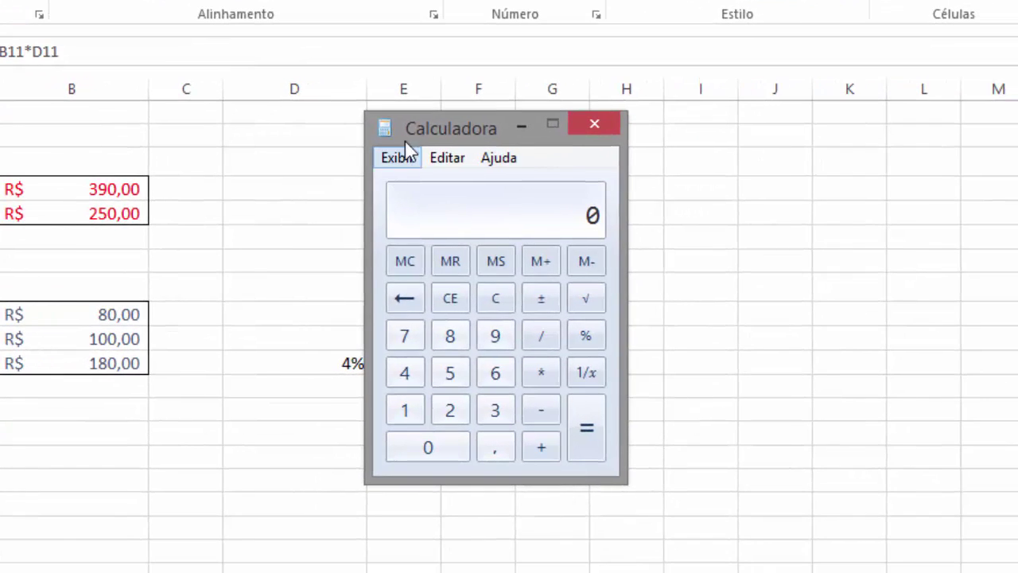
left_click_drag(571, 203, 911, 185)
type("180 ")
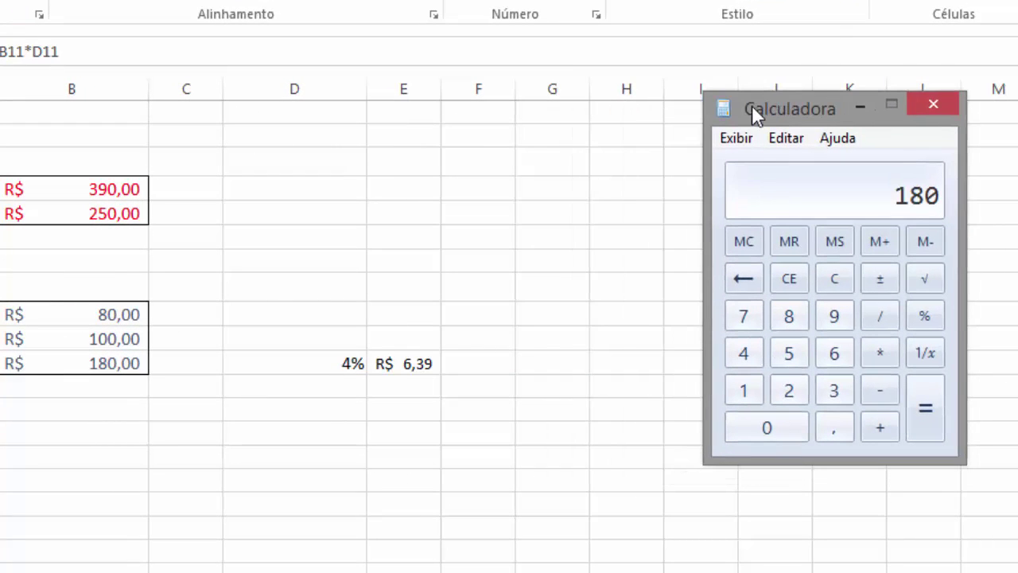
type("* 3,55")
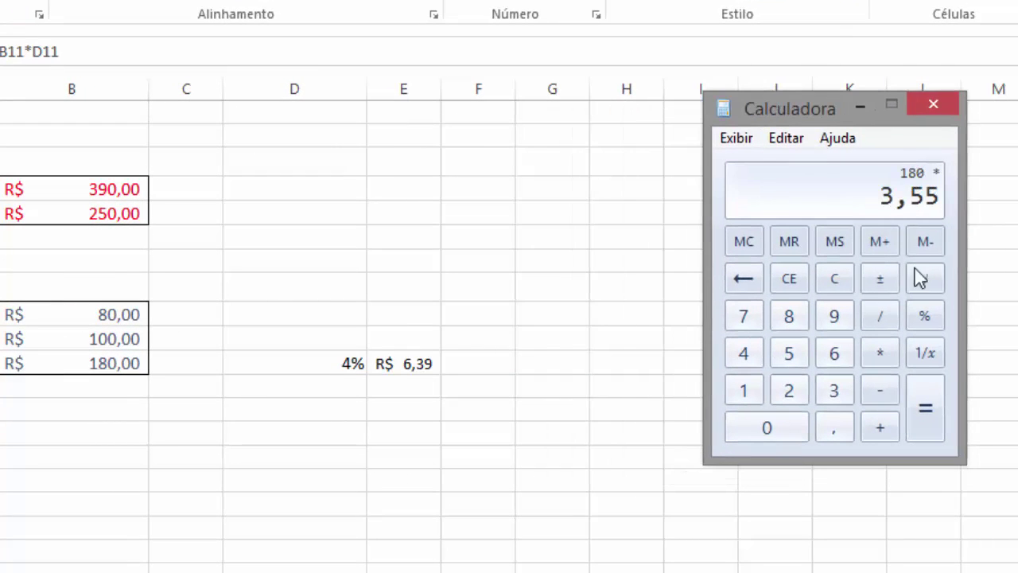
left_click(925, 318)
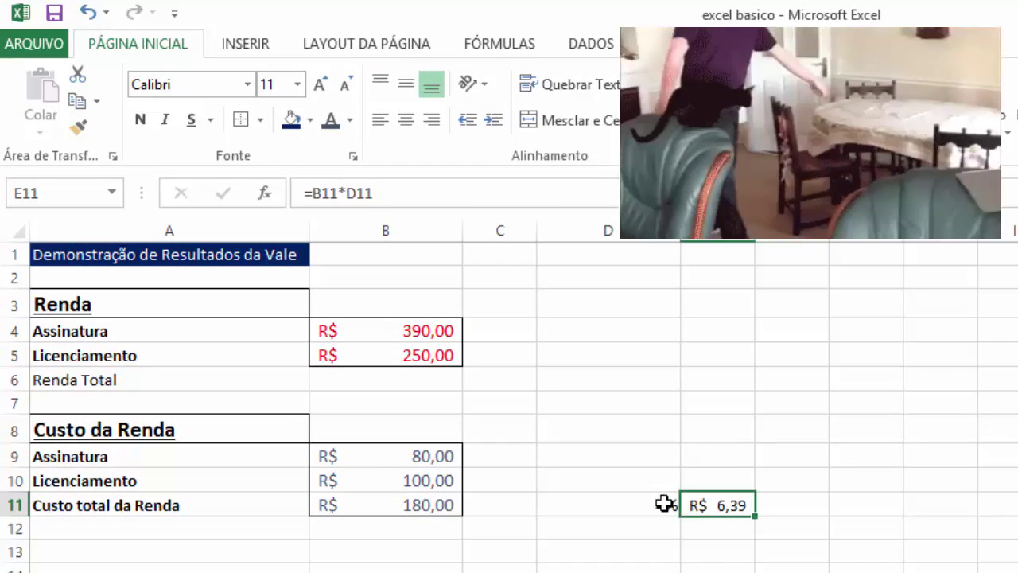
left_click(664, 504)
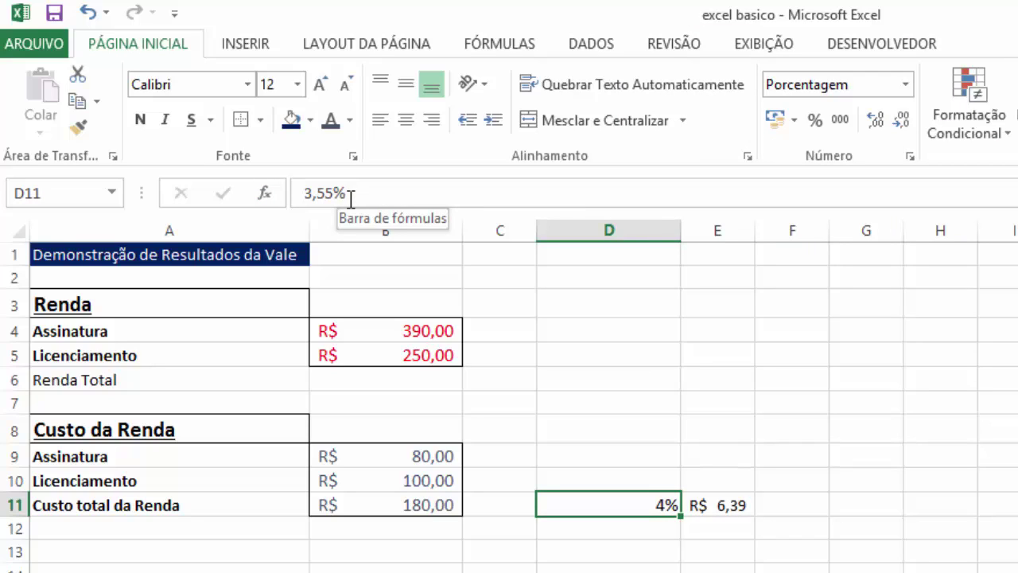
Step: Try more and fewer decimal places on D11's rate, leaving it at 4%
left_click(878, 121)
left_click(878, 121)
left_click(908, 126)
left_click(909, 127)
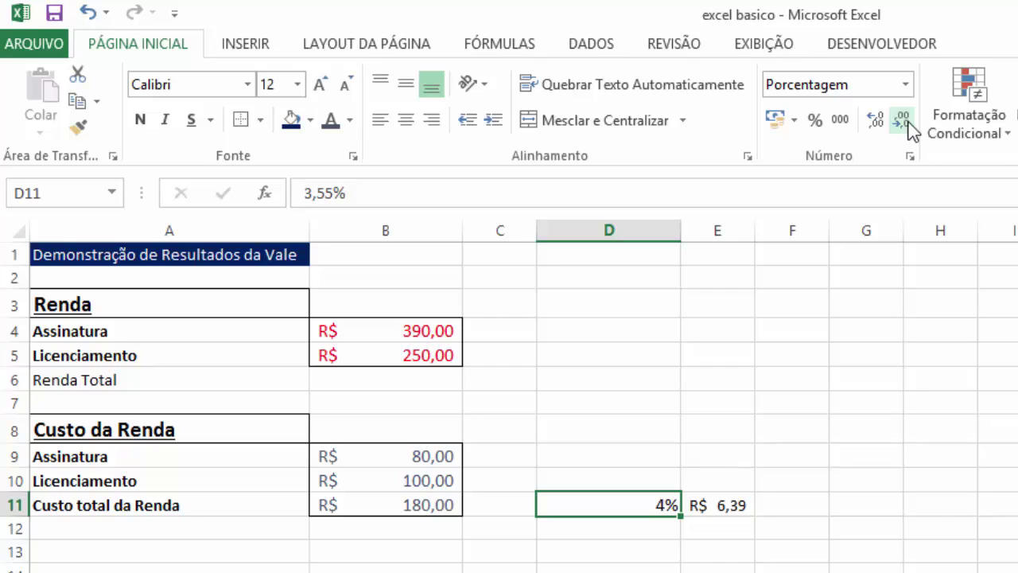
Step: Inspect E11's formula =B11*D11 in the formula bar without changing it
left_click(726, 506)
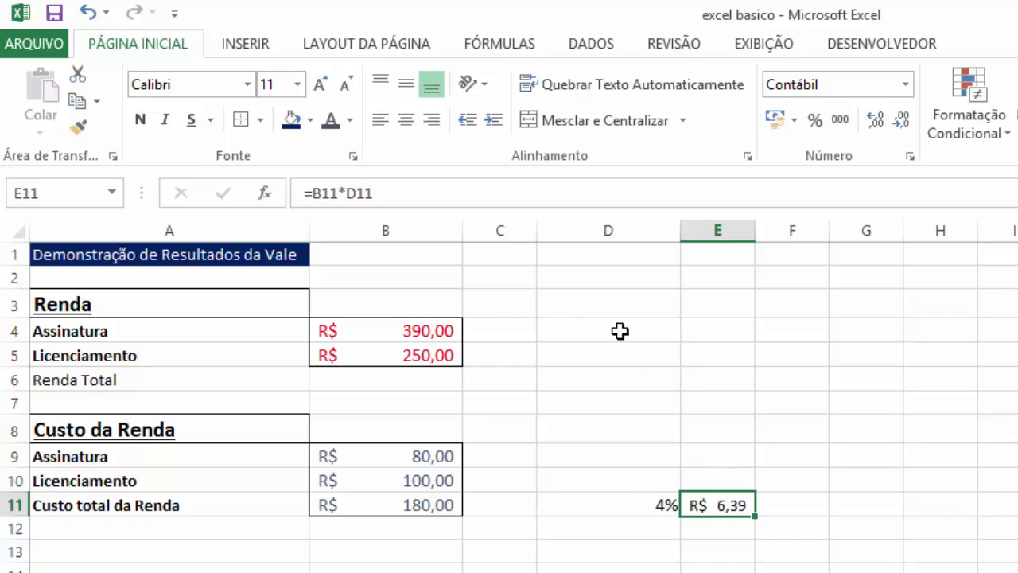
left_click(421, 195)
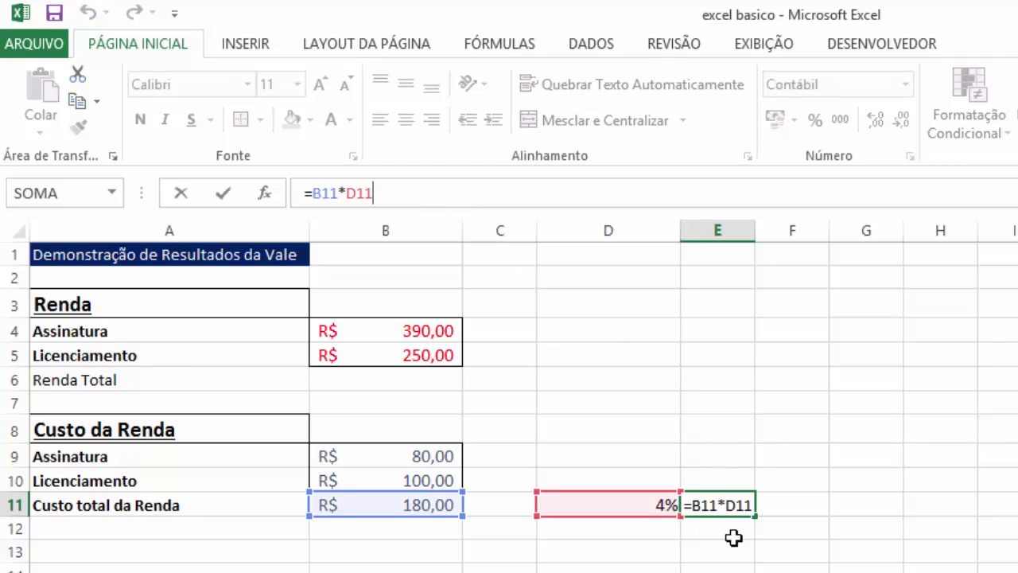
left_click(644, 507)
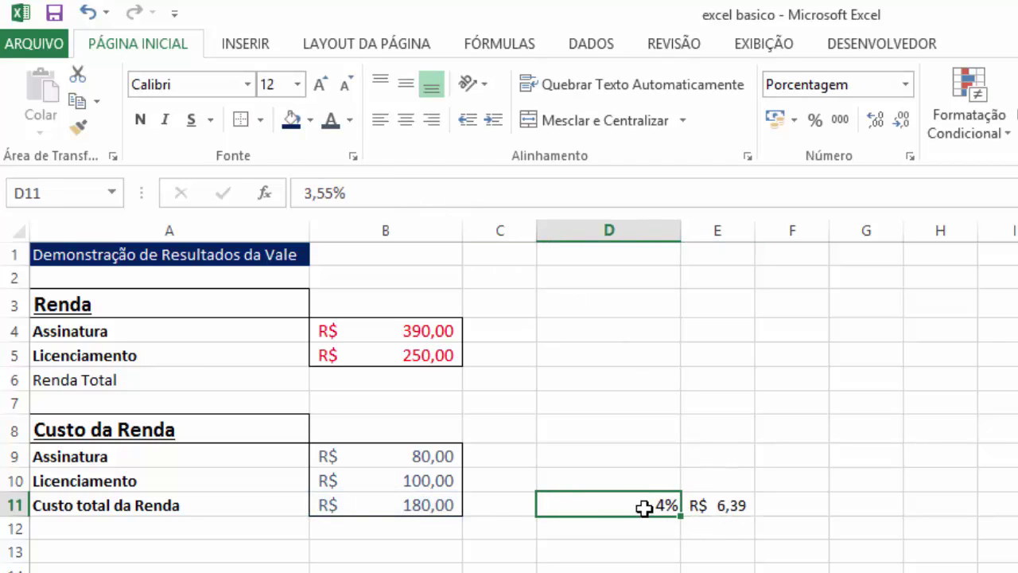
Step: Adjust D11's decimal places to show the rate as 3,55%, checking its stored value
left_click(875, 121)
left_click(875, 123)
left_click(360, 199)
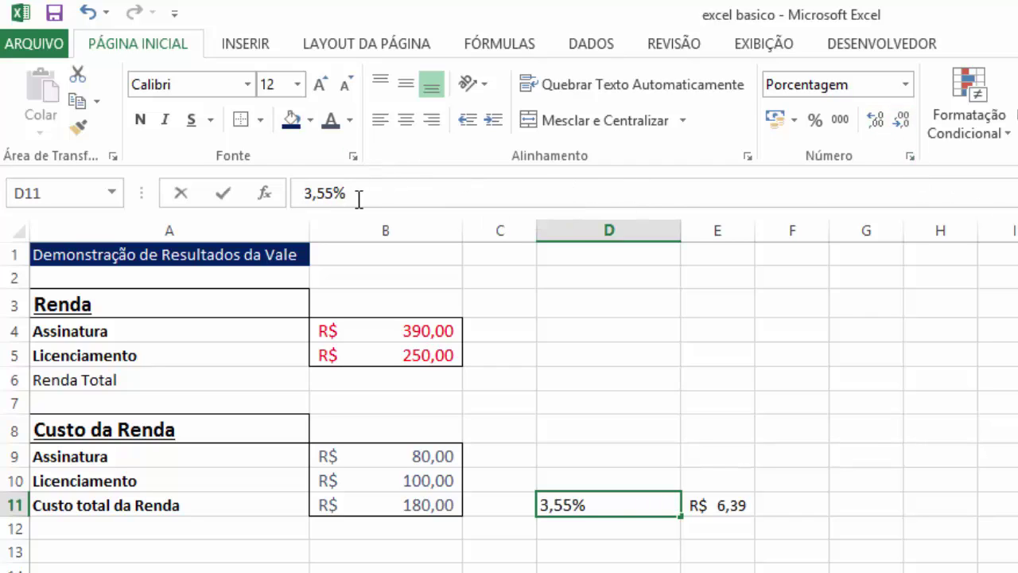
left_click(674, 503)
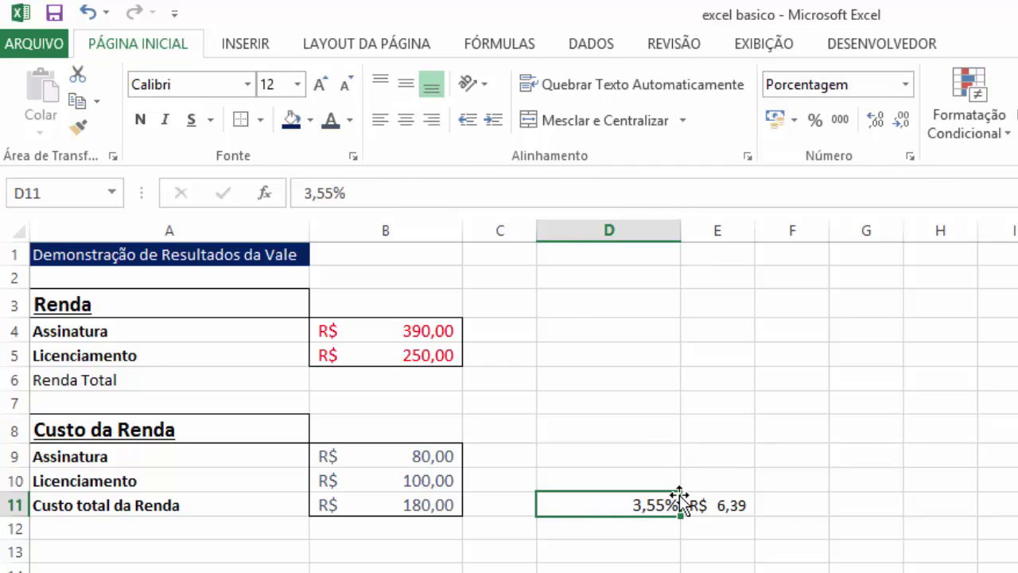
left_click(899, 120)
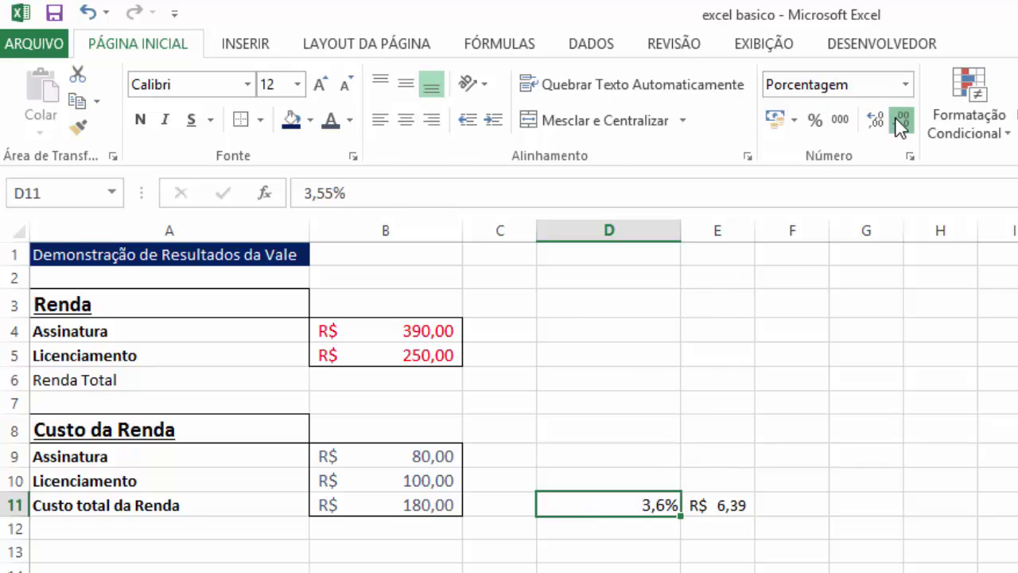
left_click(897, 121)
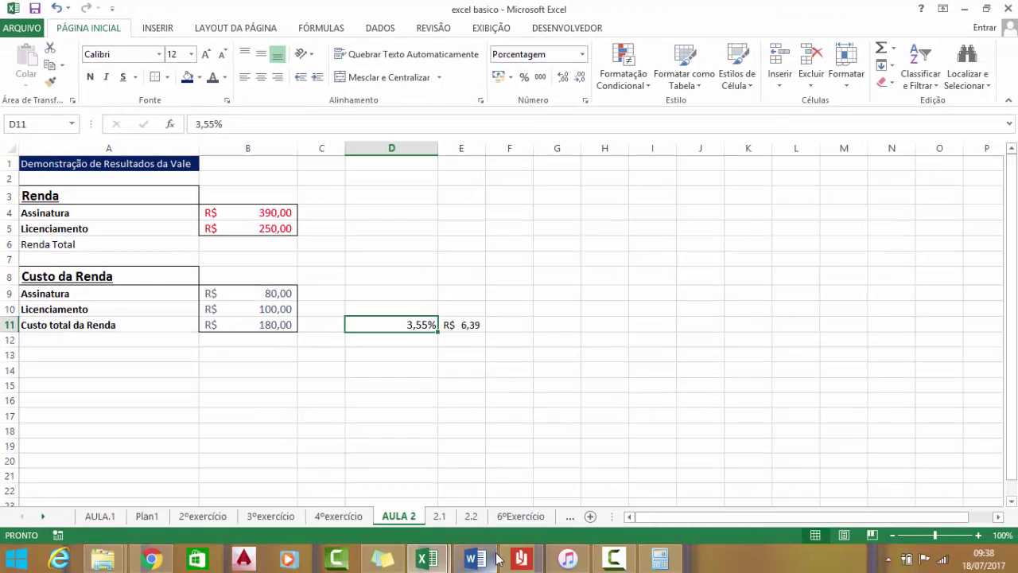
Step: Switch to the Excel Básico PDF and scroll to the Margem de Lucro exercise on page 25
left_click(521, 559)
scroll(546, 422, "down", 10)
scroll(546, 421, "down", 10)
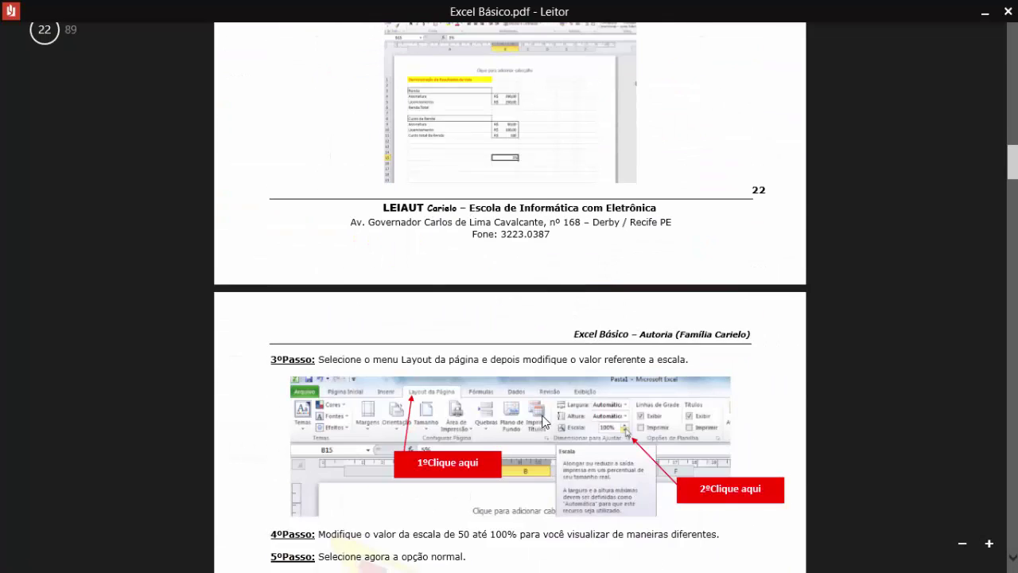
scroll(545, 421, "down", 10)
scroll(545, 422, "down", 4)
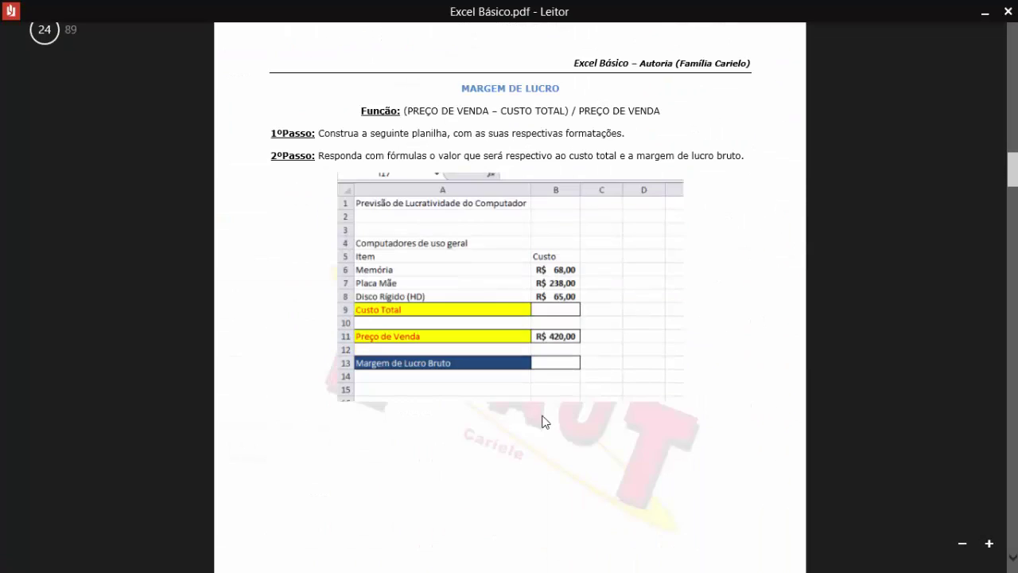
scroll(544, 421, "down", 2)
scroll(544, 421, "up", 3)
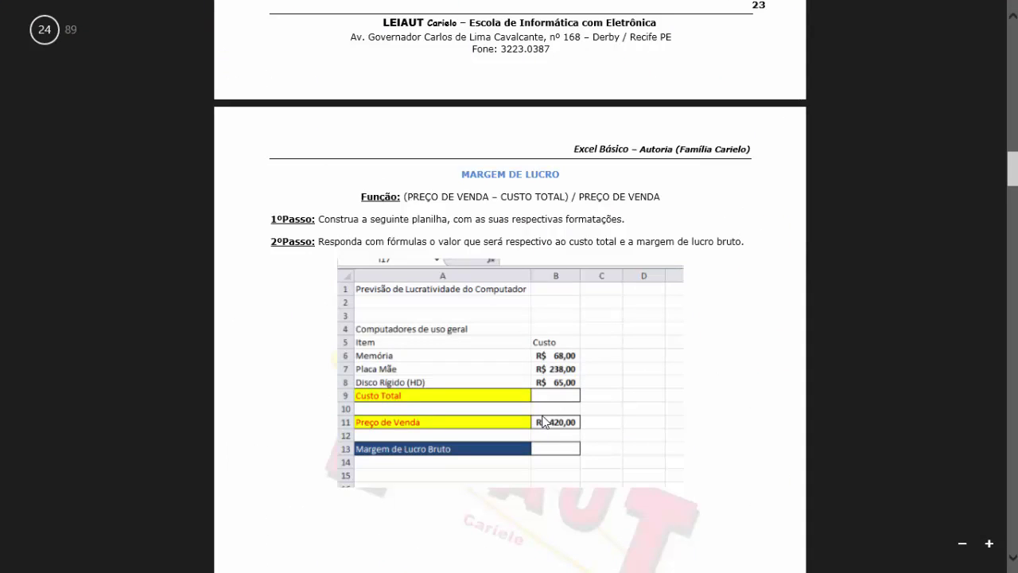
scroll(543, 421, "down", 10)
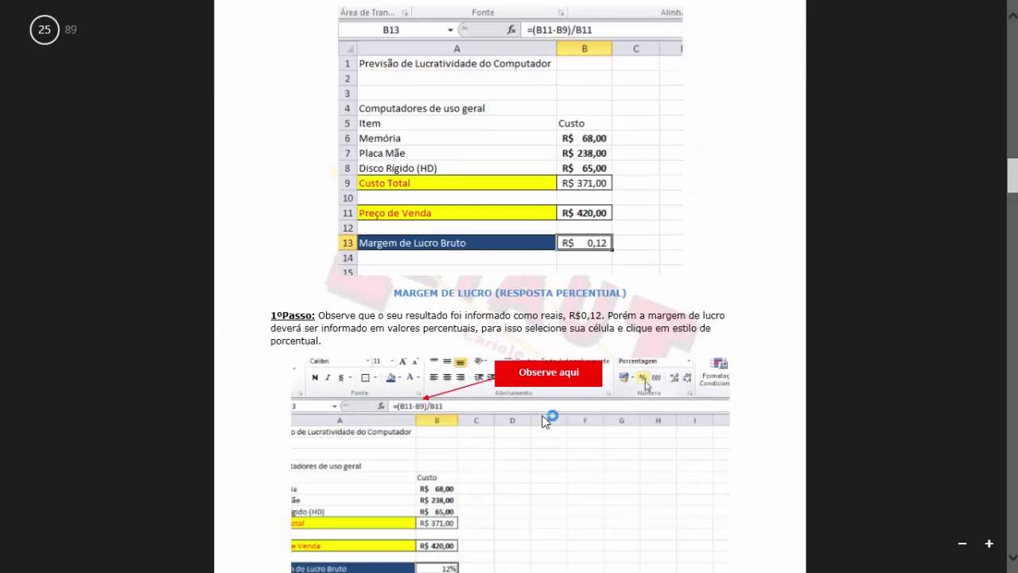